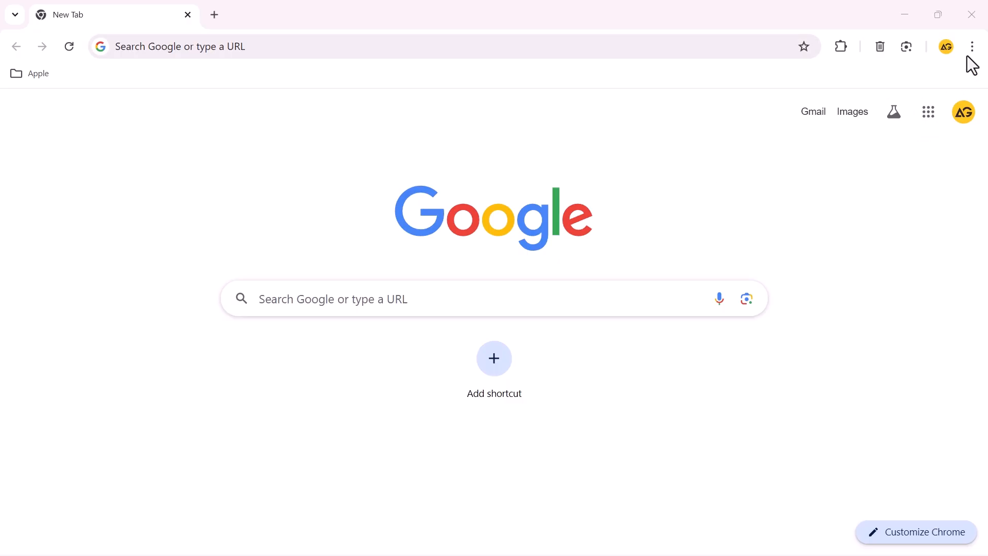
- Open the Privacy and security section of Chrome's settings
left_click(972, 47)
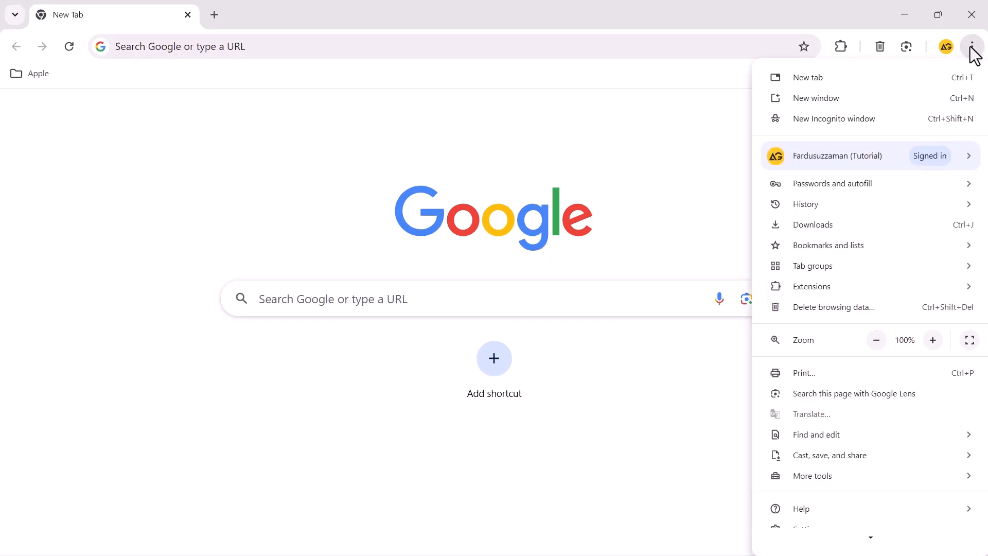
scroll(916, 515, "down", 1)
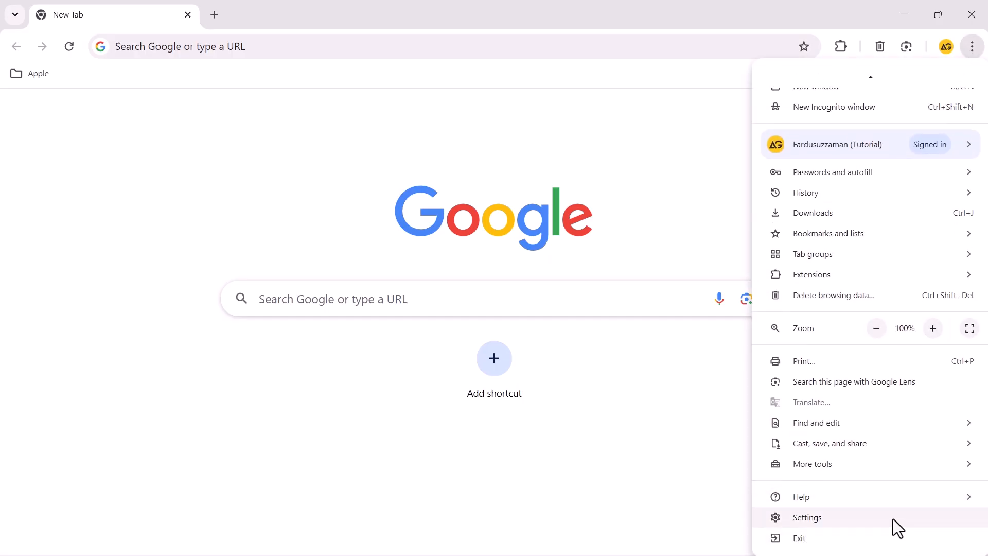
left_click(894, 517)
left_click(138, 190)
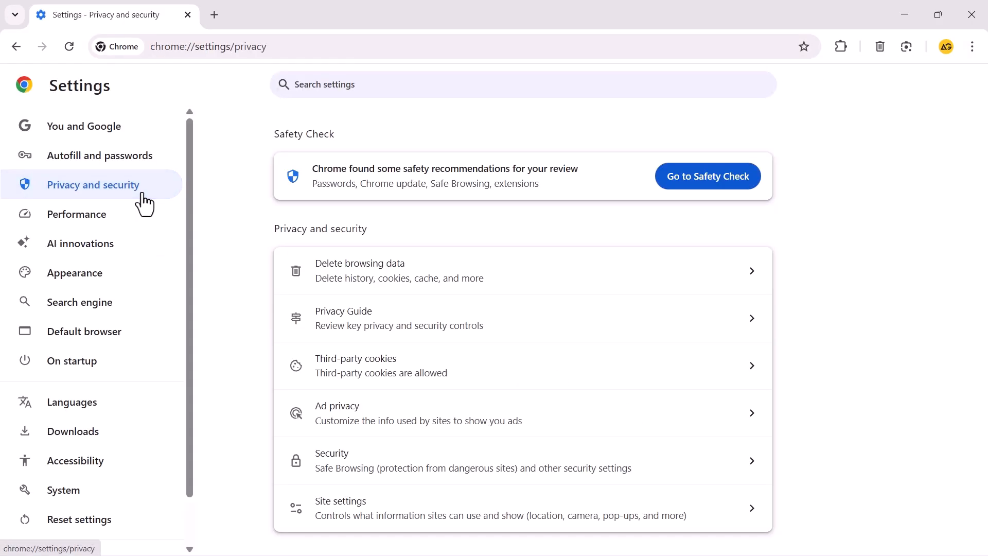
- Delete Chrome's browsing data for the All time range, including history, cookies, cached files and download history
left_click(402, 282)
left_click(566, 154)
left_click(592, 152)
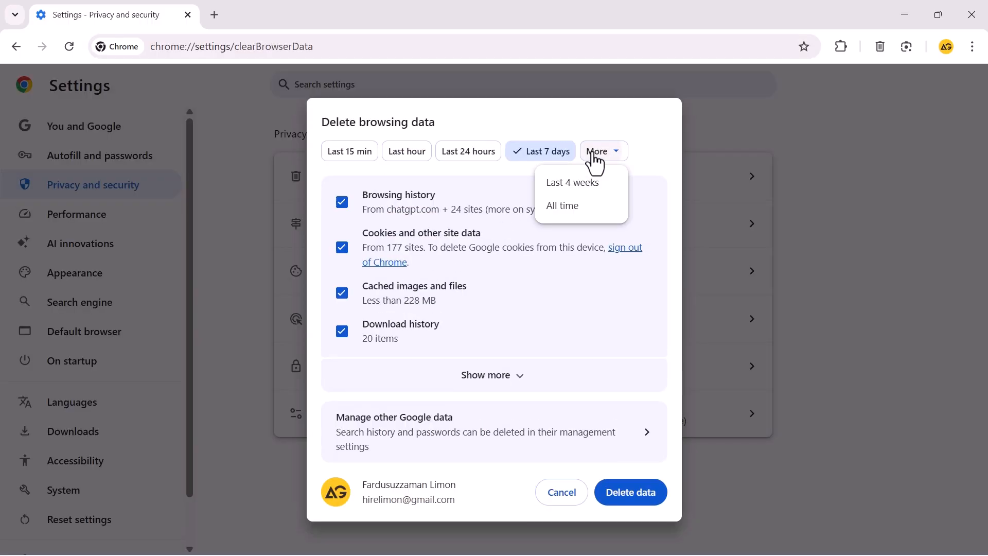
left_click(596, 205)
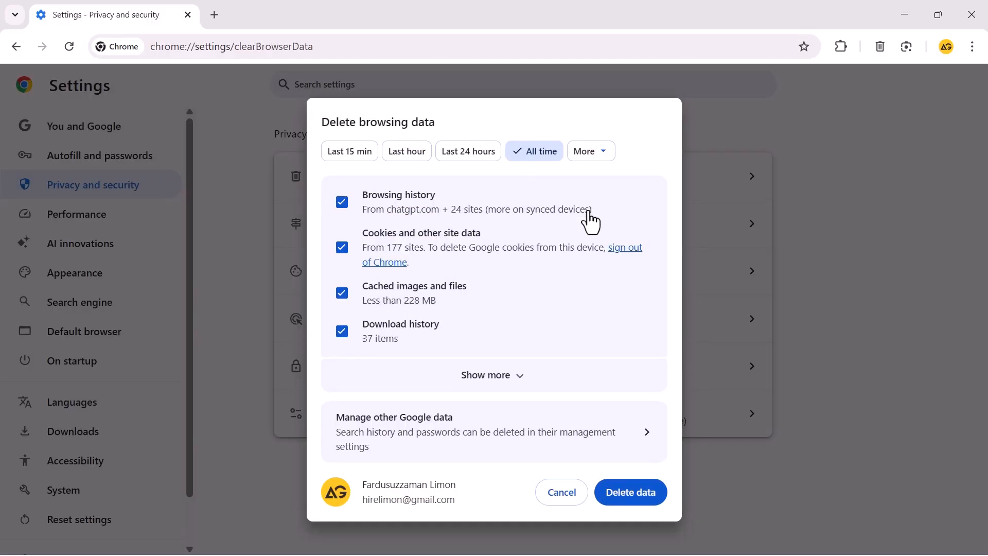
left_click(618, 498)
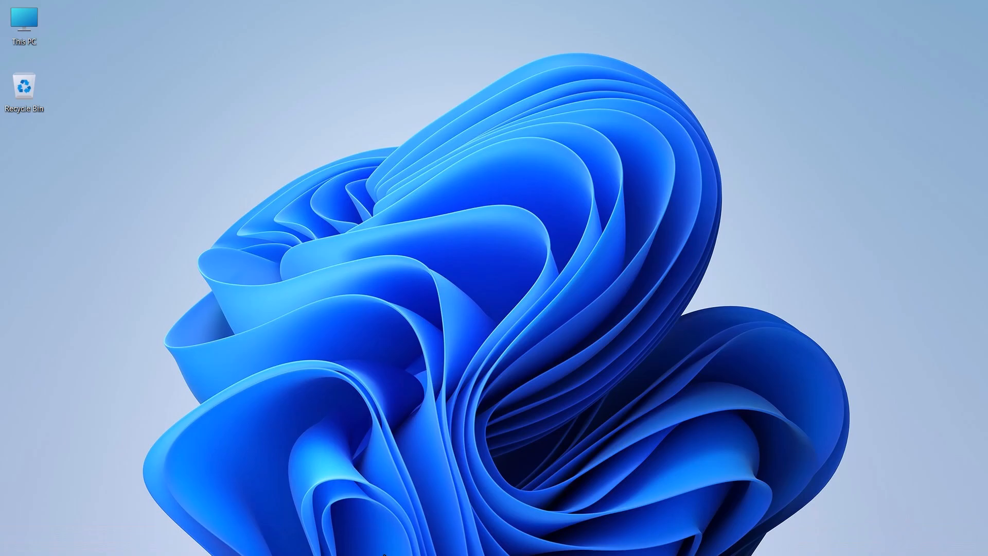
- Open Command Prompt as administrator from Windows search and flush the DNS cache with ipconfig /flushdns
left_click(379, 543)
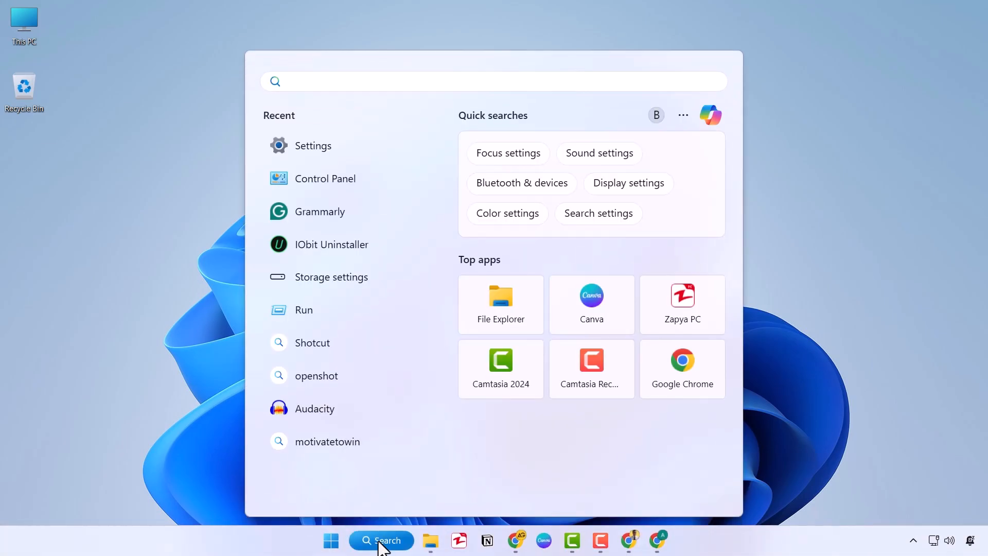
type("cmd")
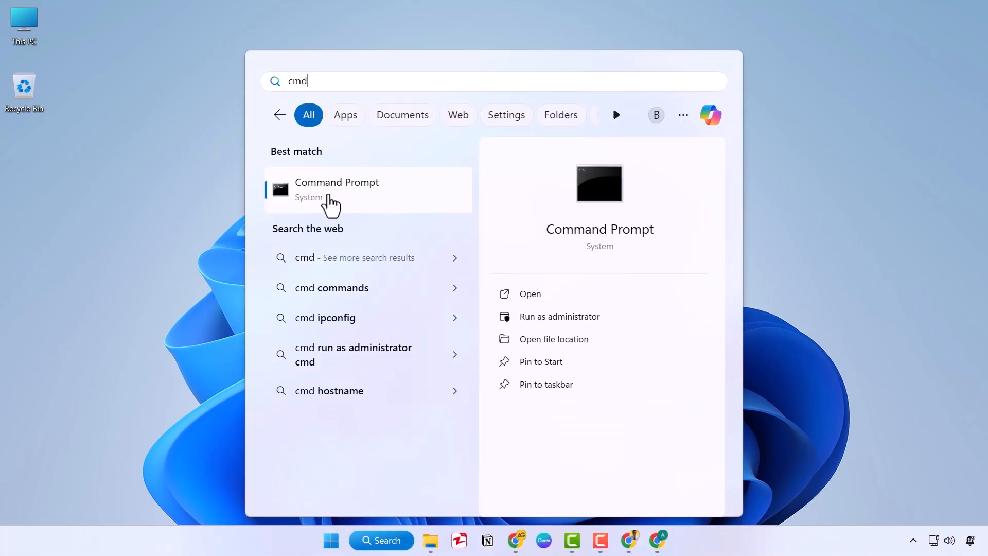
right_click(331, 205)
left_click(364, 201)
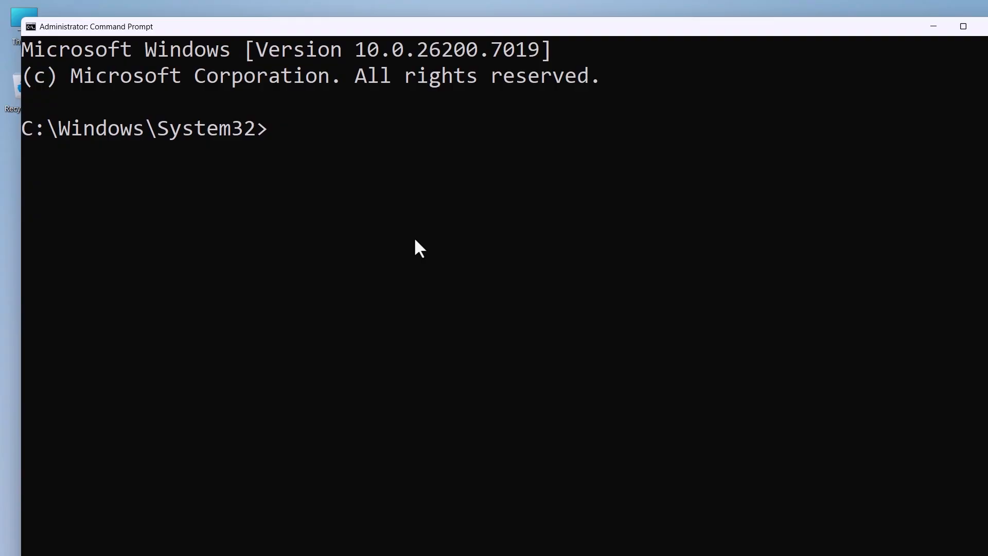
type("ipconfig /flushdns")
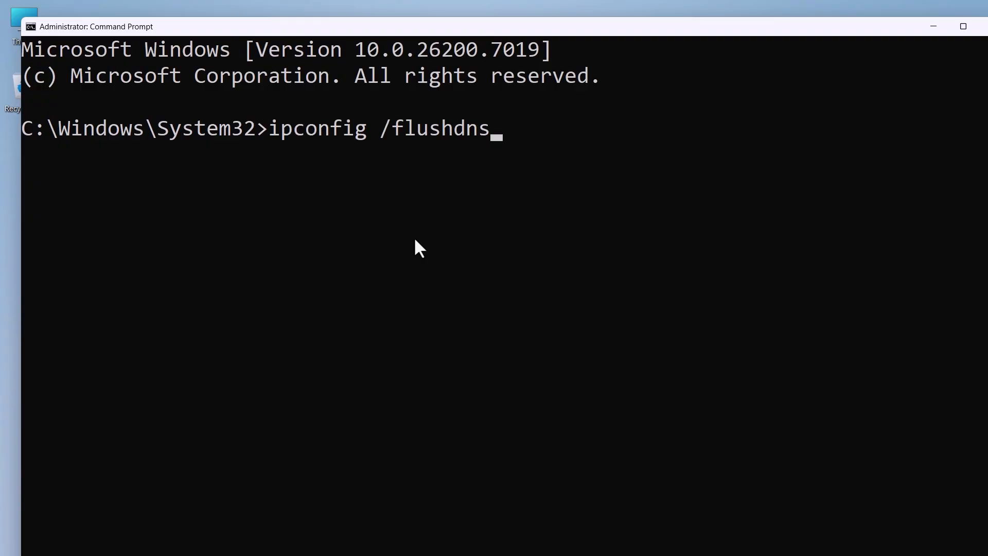
key("Return")
- Release and renew the computer's IP address with ipconfig /release and ipconfig /renew
type("ipconfig /release")
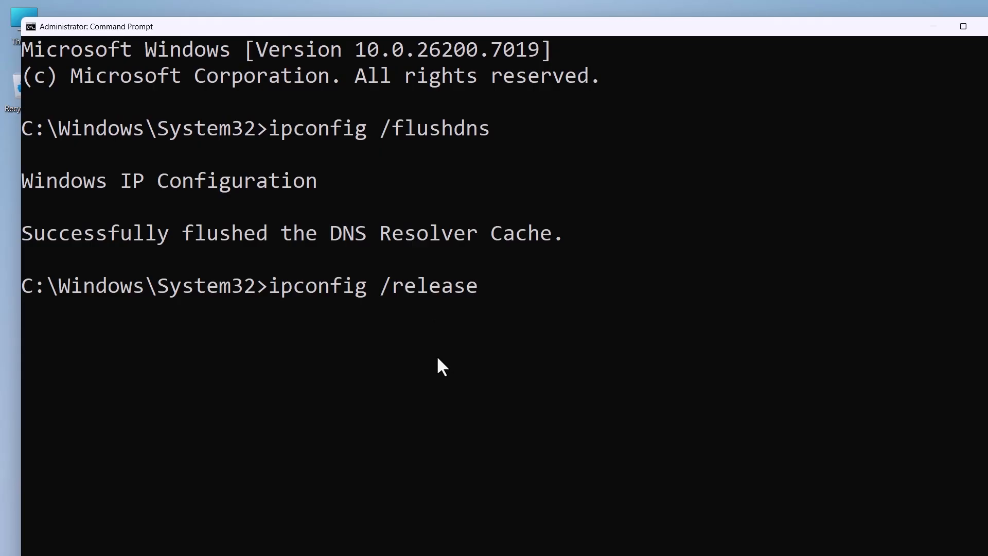
key("Return")
type("ipconfig /renew")
key("Return")
scroll(469, 416, "up", 4)
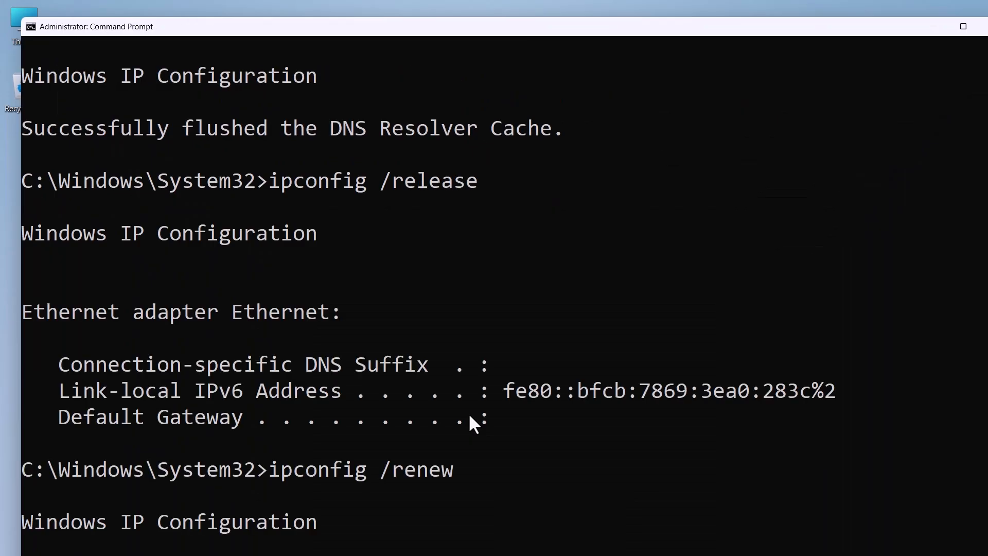
scroll(463, 423, "down", 3)
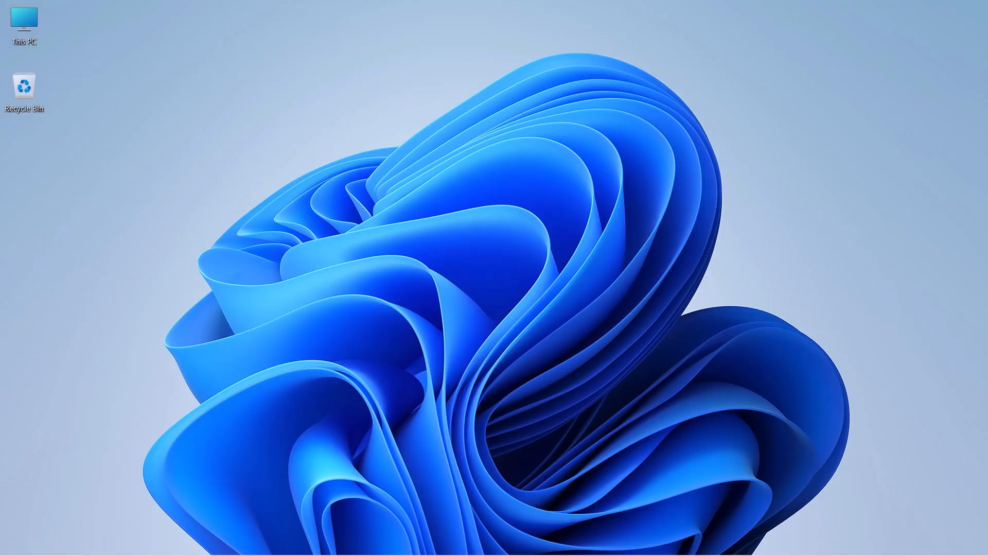
- Find and open Control Panel through Windows search and go to the Network and Sharing Center
left_click(384, 549)
type("co")
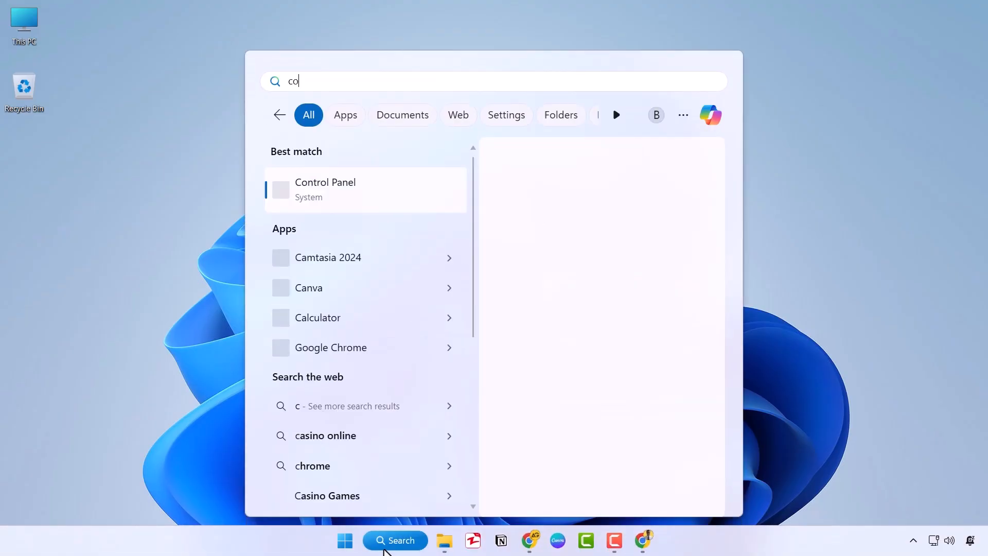
type("n")
left_click(355, 203)
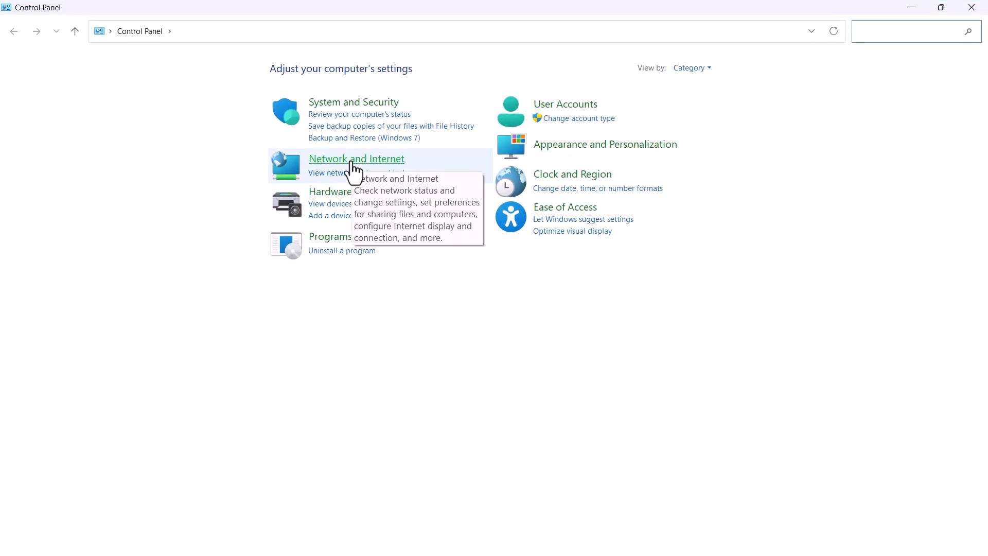
left_click(352, 163)
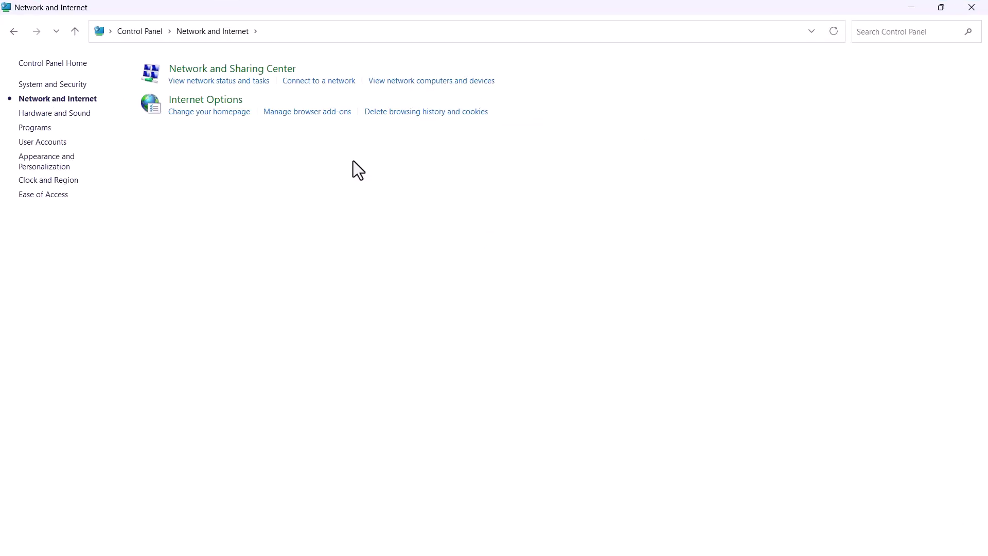
left_click(231, 71)
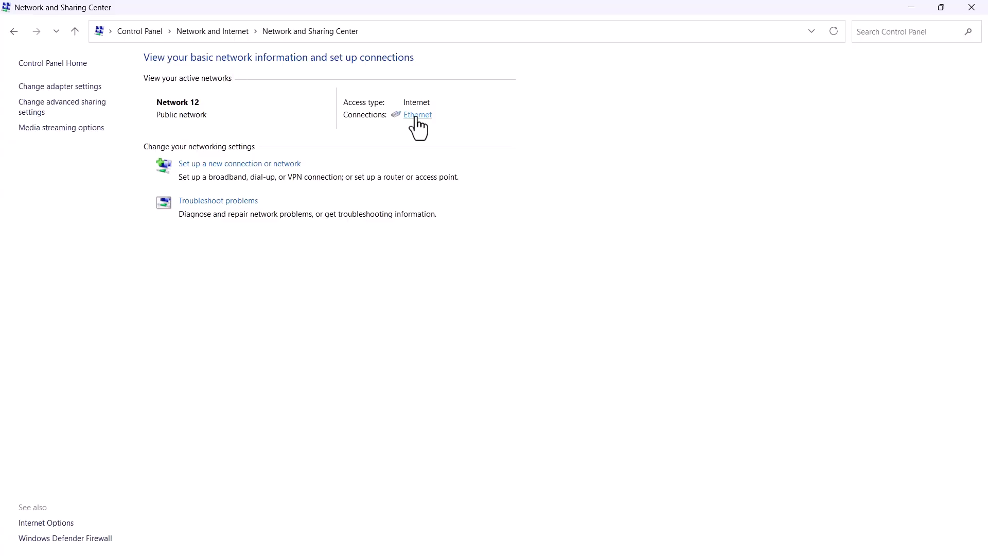
- Open the Ethernet connection's Internet Protocol Version 4 properties and accept obtaining the IP and DNS server addresses automatically
left_click(416, 119)
left_click(421, 377)
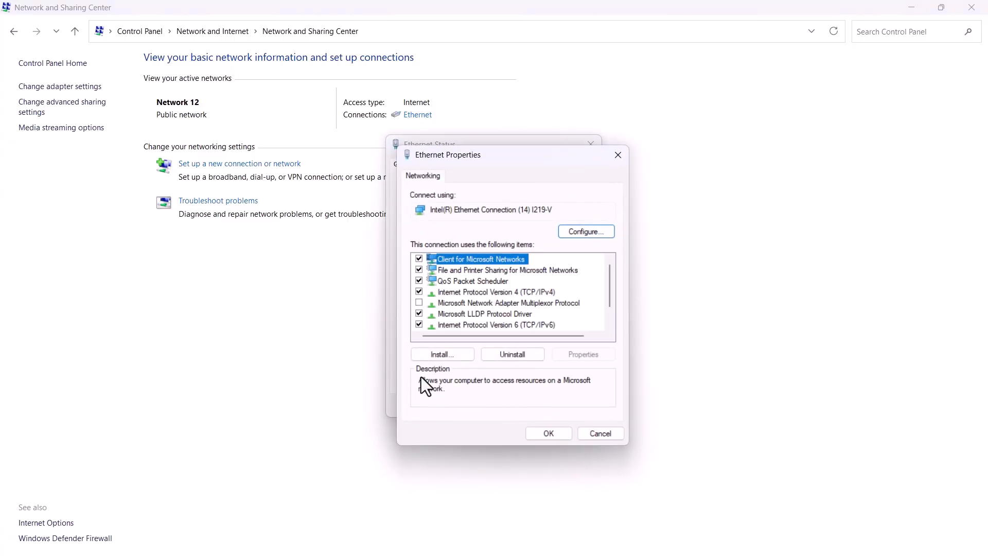
scroll(517, 293, "down", 1)
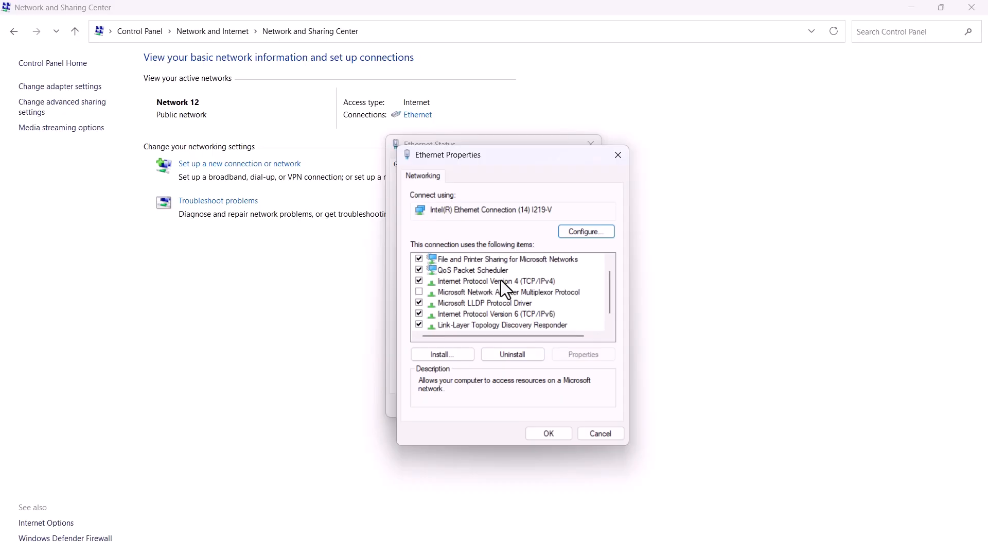
left_click(501, 280)
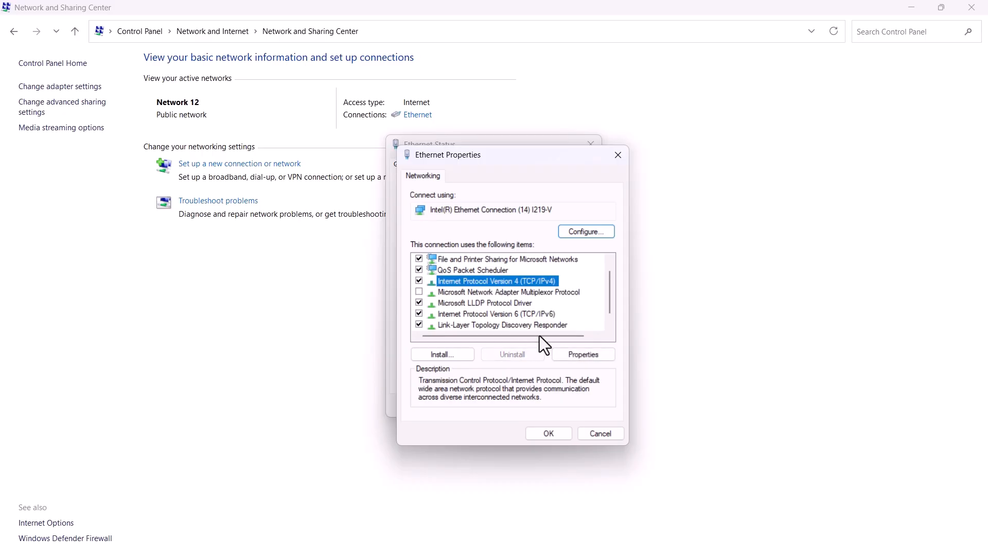
left_click(575, 359)
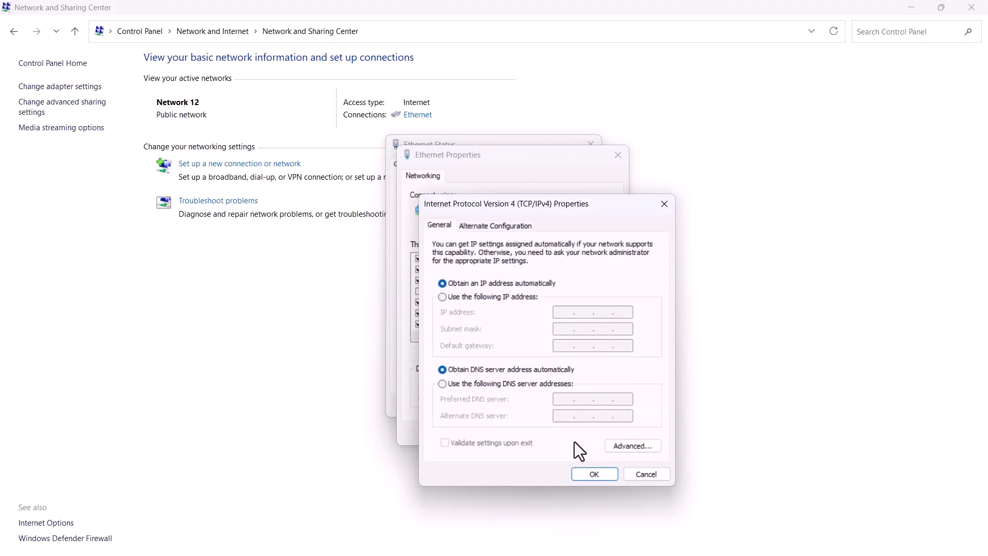
left_click(605, 473)
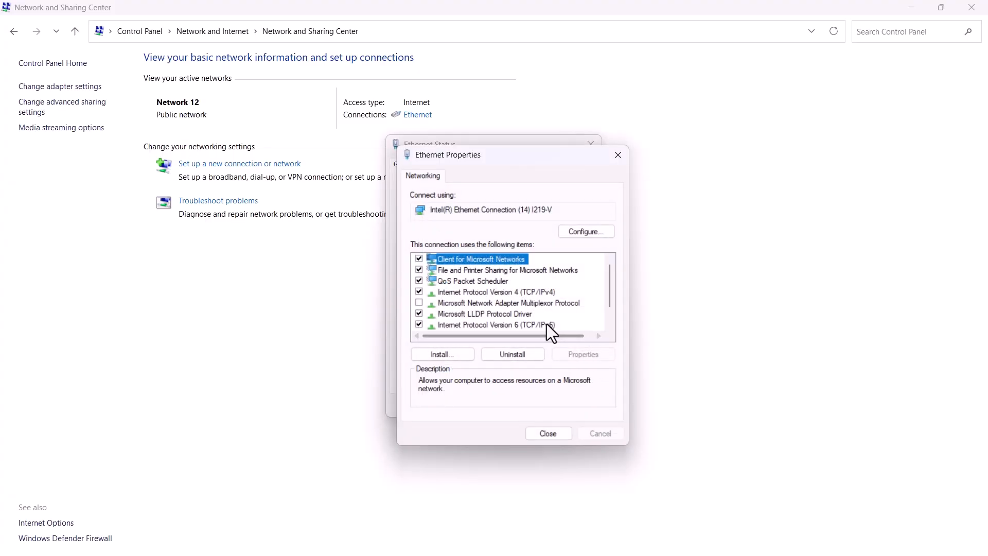
- Accept automatic IPv6 and DNS server addresses in the Internet Protocol Version 6 properties, and close the Ethernet dialogs
left_click(530, 327)
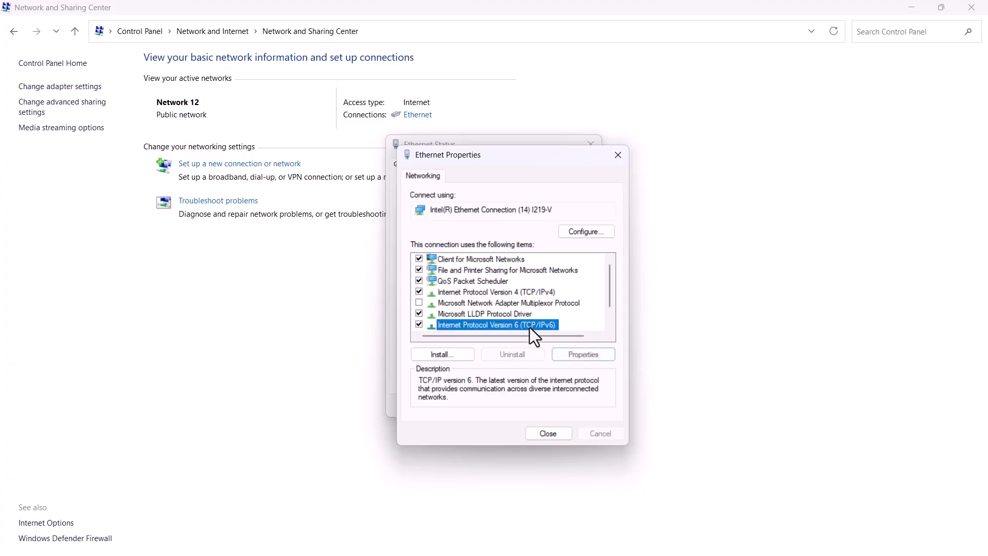
left_click(575, 359)
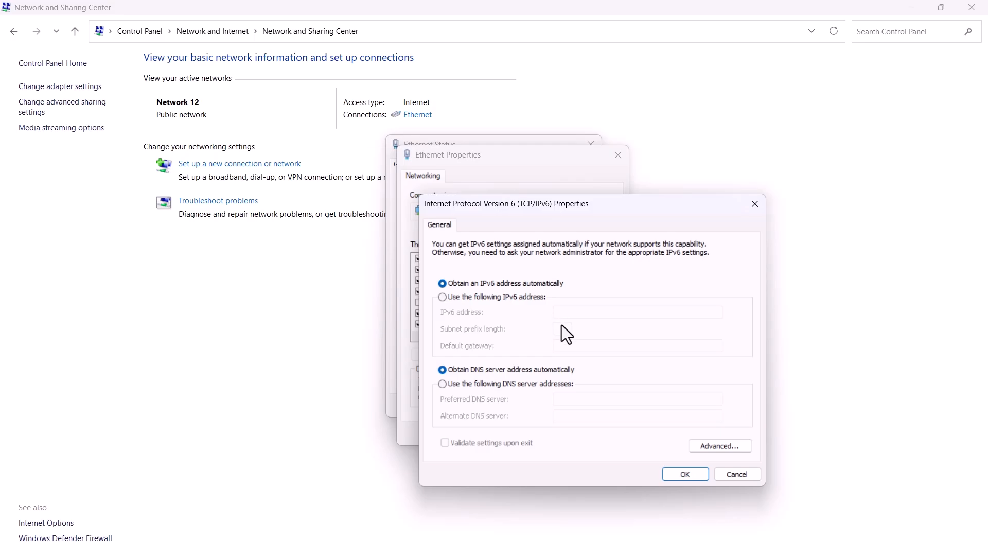
left_click(675, 477)
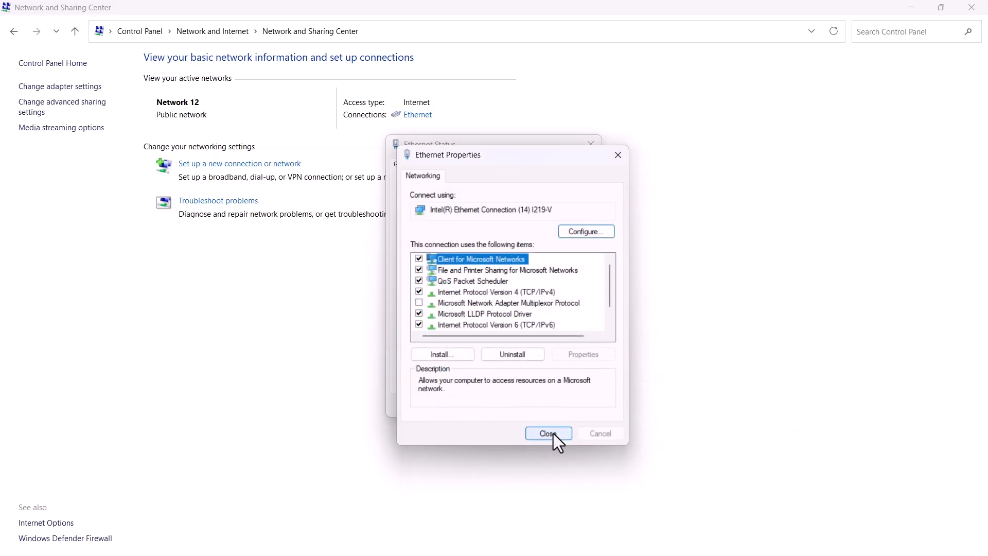
left_click(554, 434)
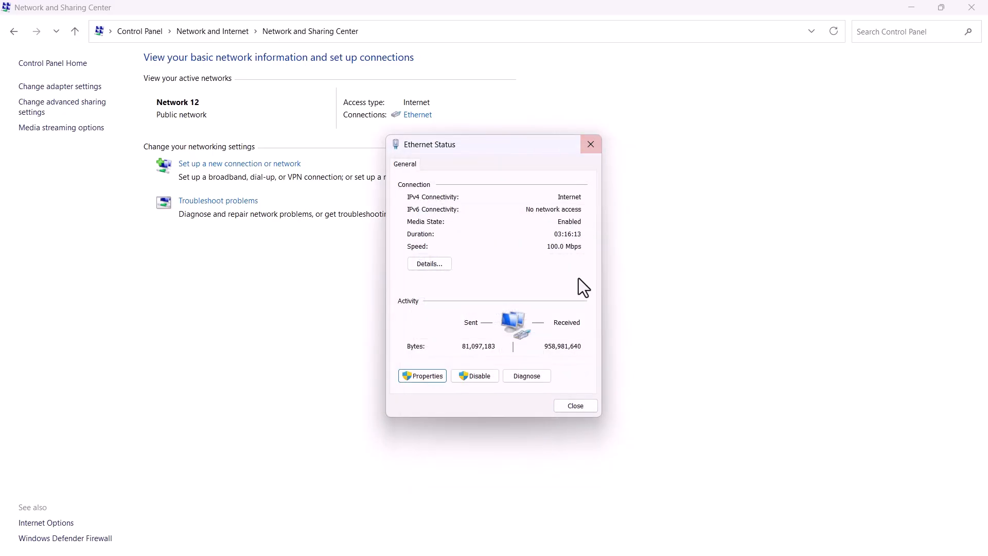
left_click(576, 405)
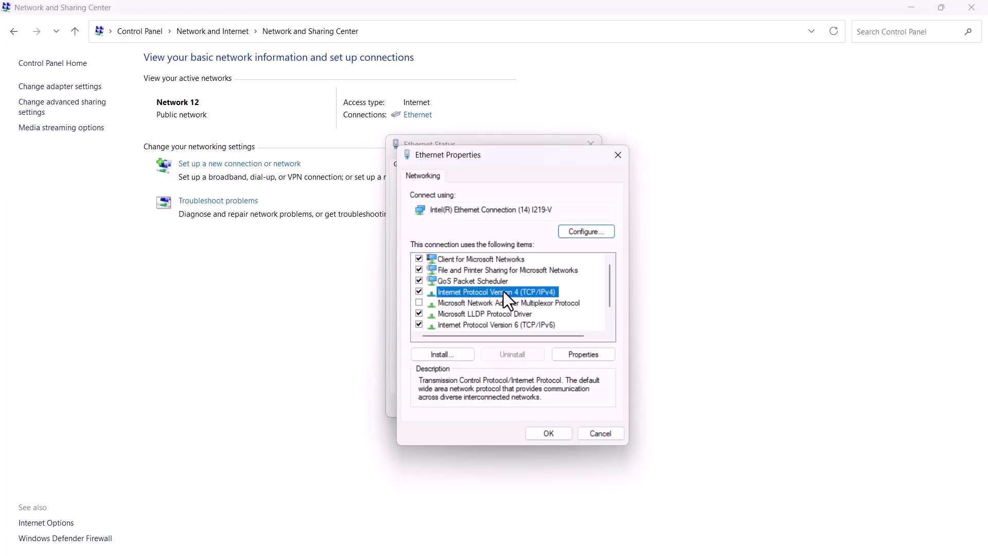
- Try 8.8.8.8 as preferred and 8.8.4.4 as alternate DNS server in the IPv4 properties, and dismiss the Ethernet dialogs
left_click(585, 355)
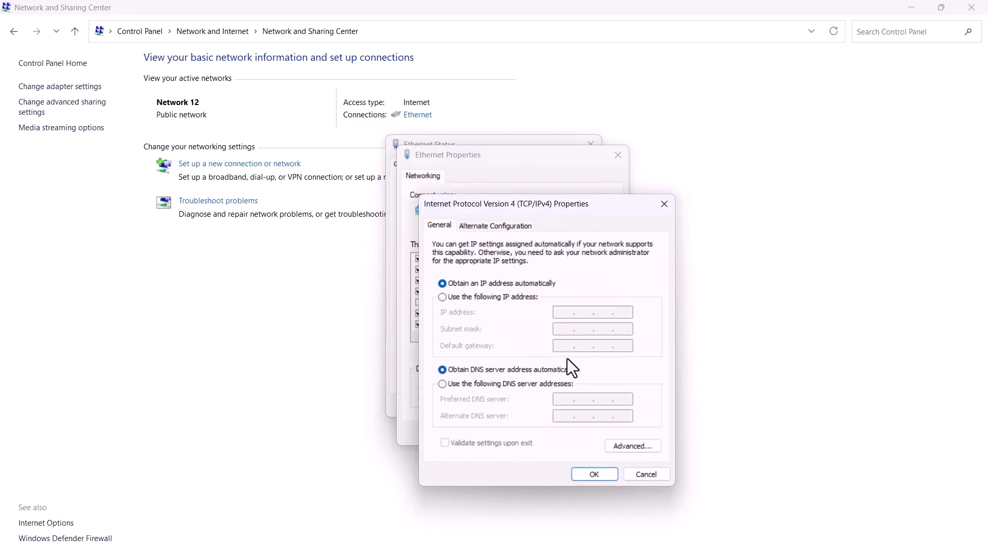
left_click(445, 385)
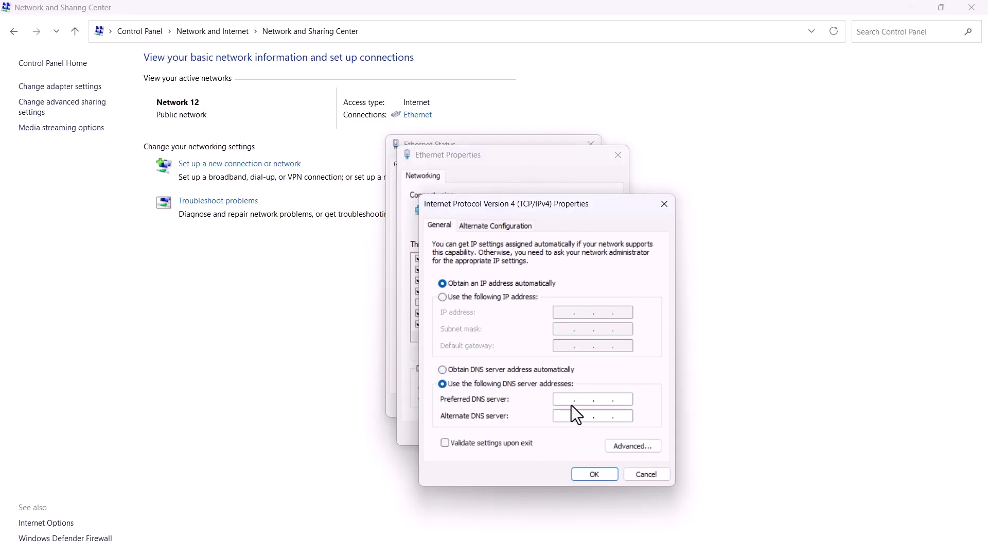
left_click(620, 401)
type("8.8.8.8")
left_click(564, 416)
type("8.8.4.4")
left_click(665, 205)
left_click(619, 155)
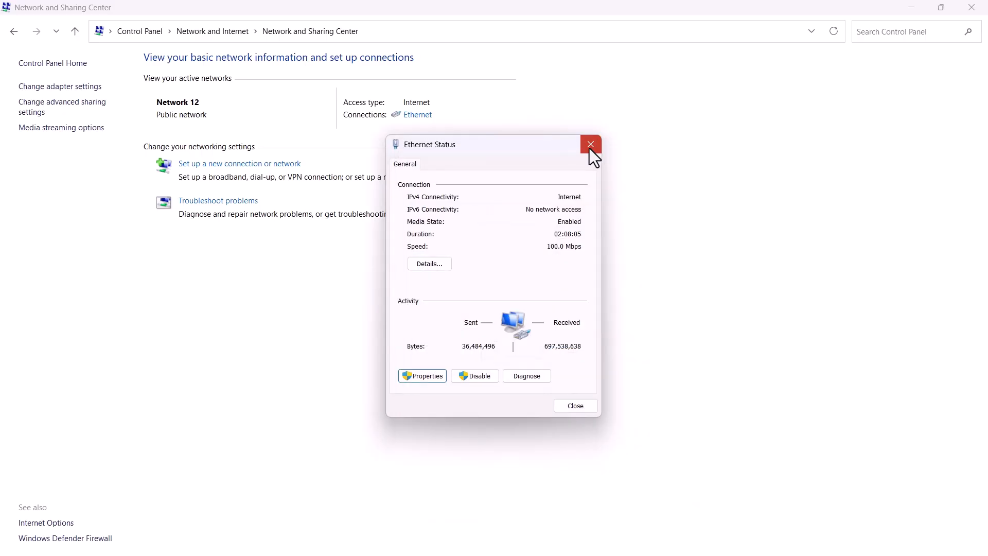
left_click(590, 145)
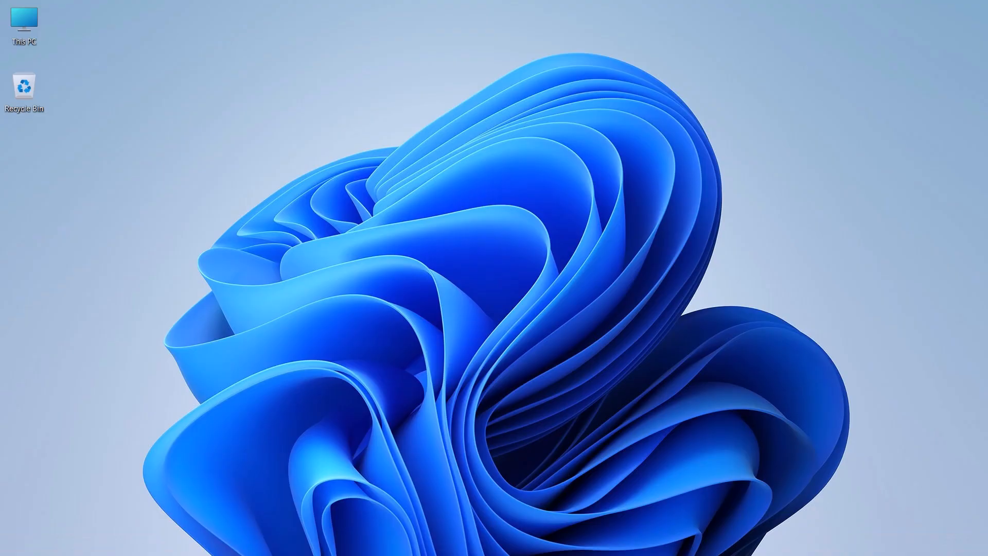
- Open Windows Settings through search and go to the Network & internet page
left_click(379, 540)
type("sett")
left_click(335, 242)
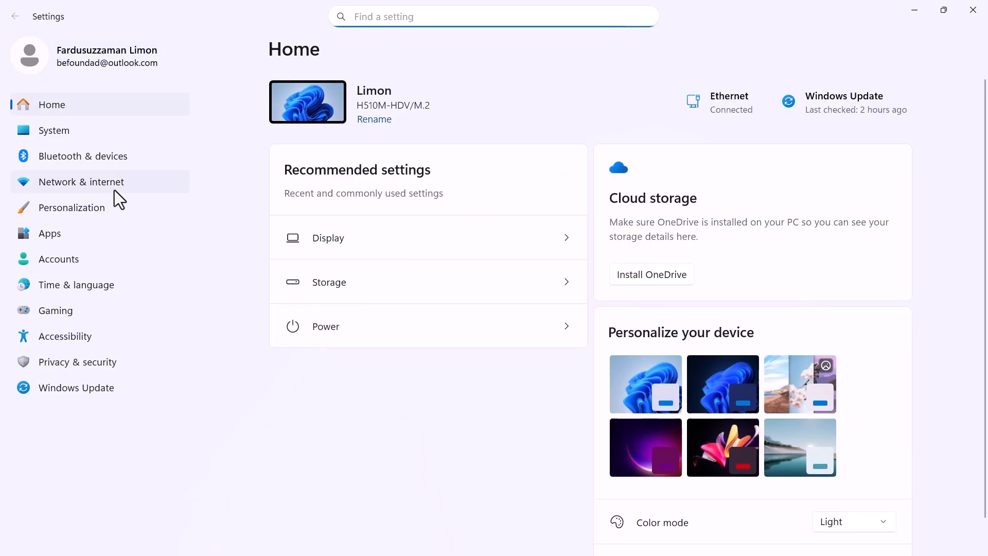
left_click(114, 190)
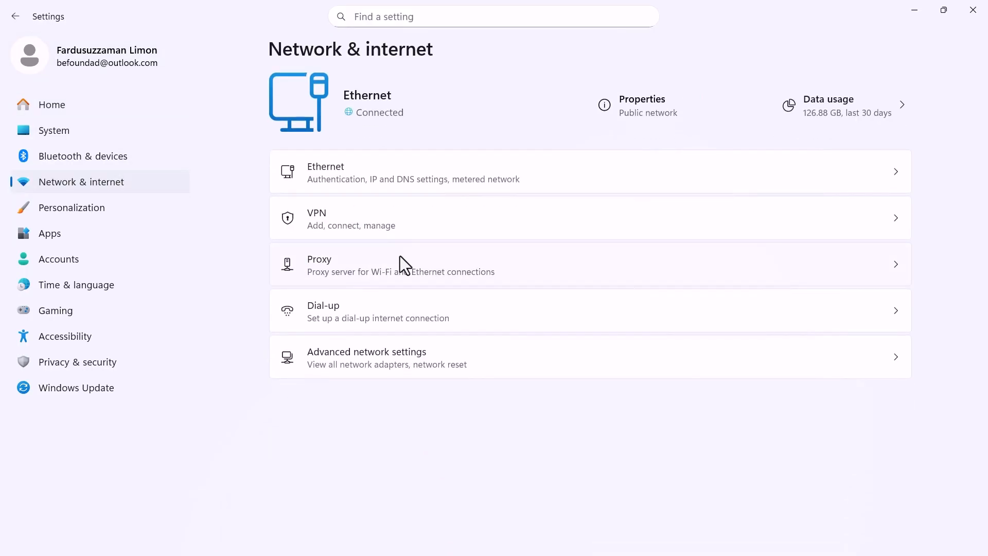
- Check the VPN connection options and the Proxy settings under Network & internet
left_click(423, 225)
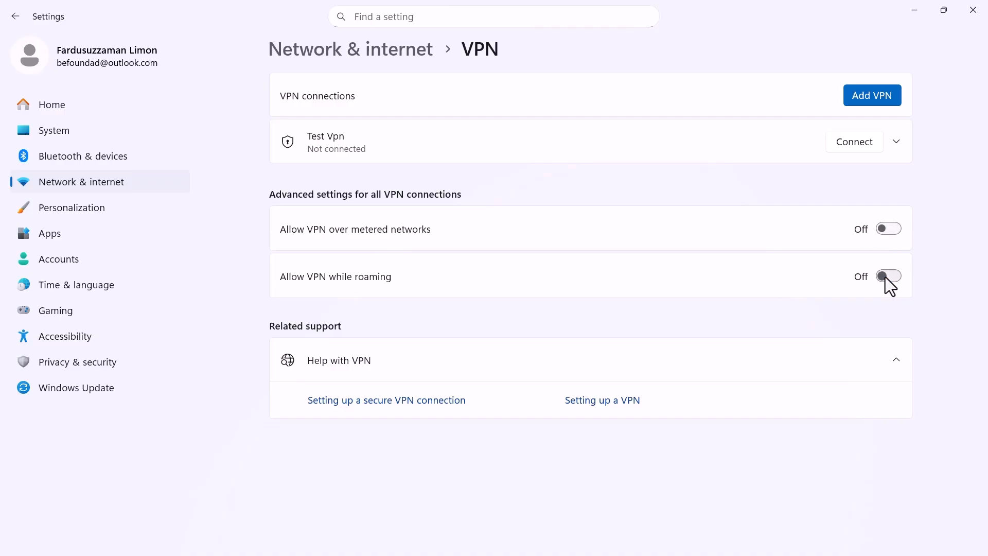
left_click(393, 53)
left_click(369, 271)
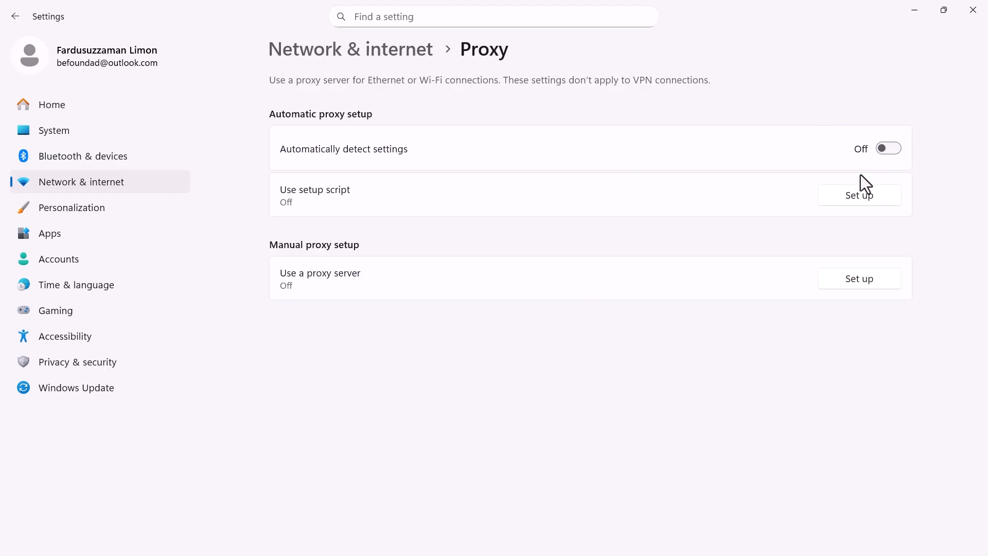
- Leave the Proxy page, reopen Windows Settings, and open Network reset under the advanced network settings
left_click(908, 19)
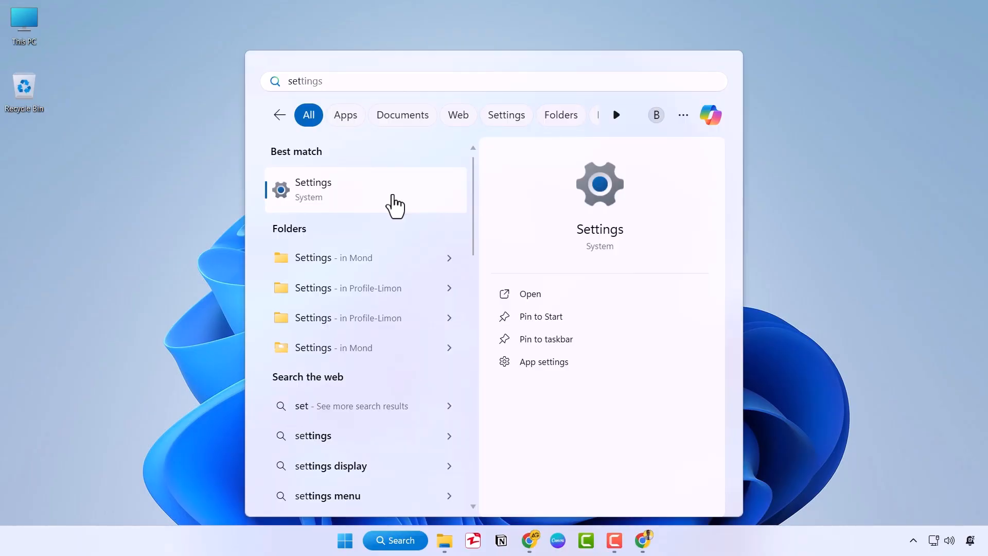
left_click(391, 195)
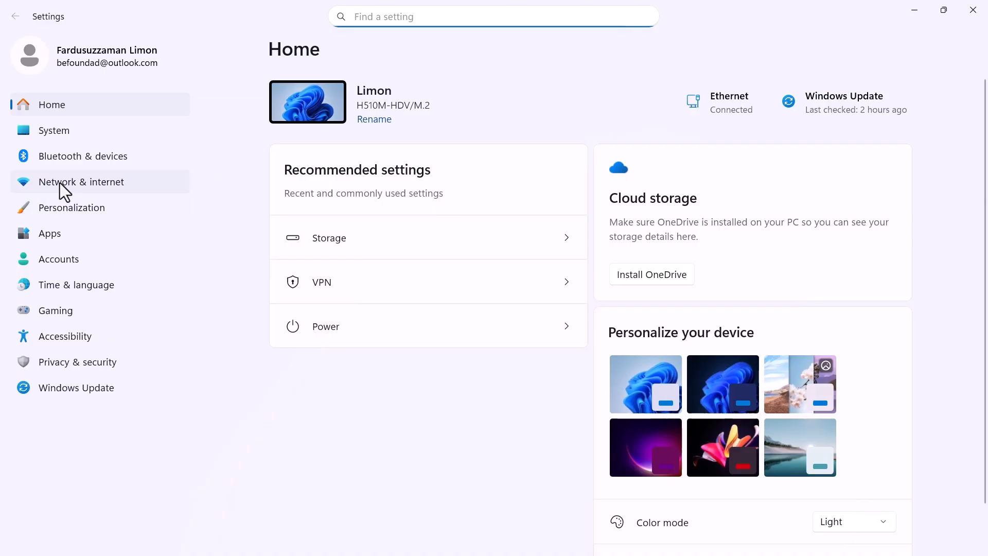
left_click(60, 183)
left_click(436, 363)
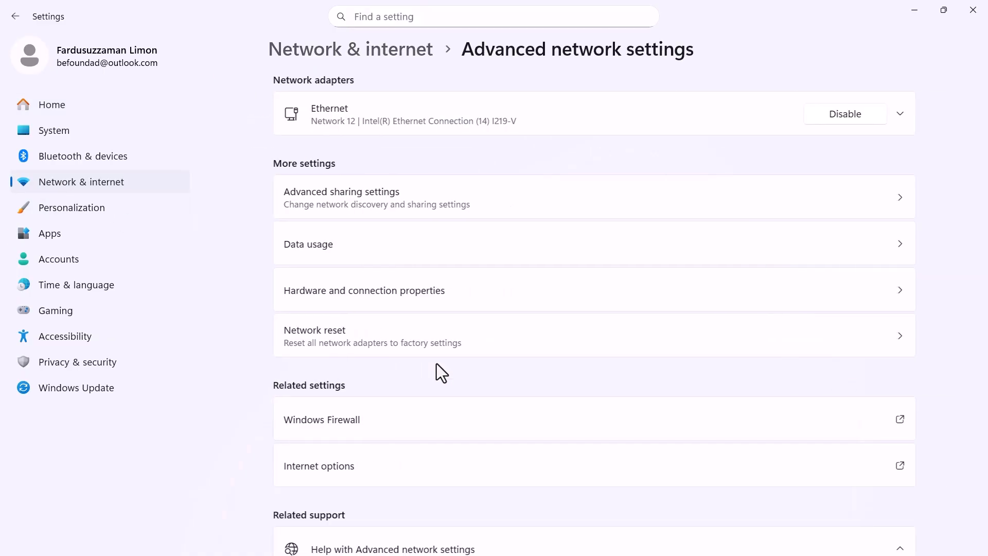
scroll(401, 294, "down", 2)
left_click(351, 252)
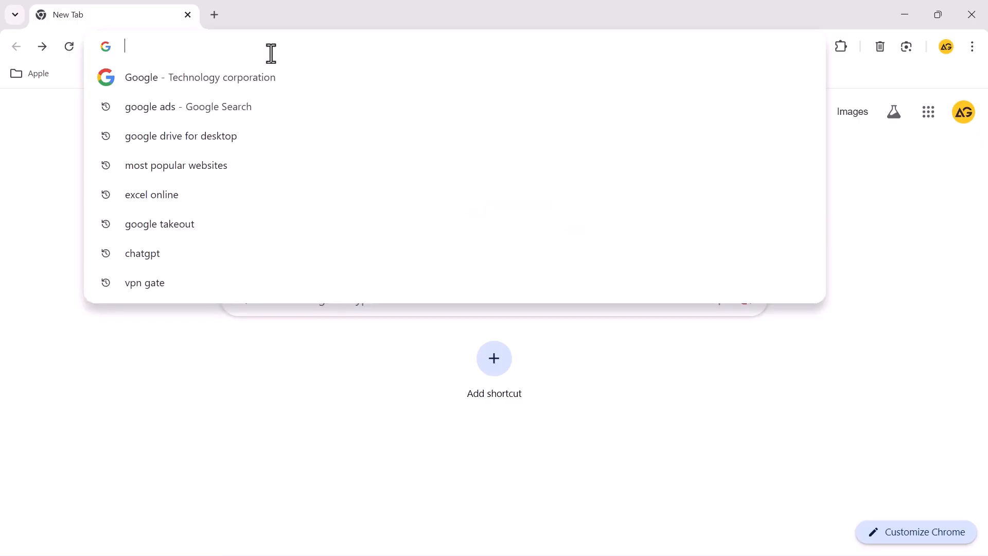
- Switch to Chrome and test website access by opening google.com, plus youtube.com in a new tab, from their search results
left_click(252, 76)
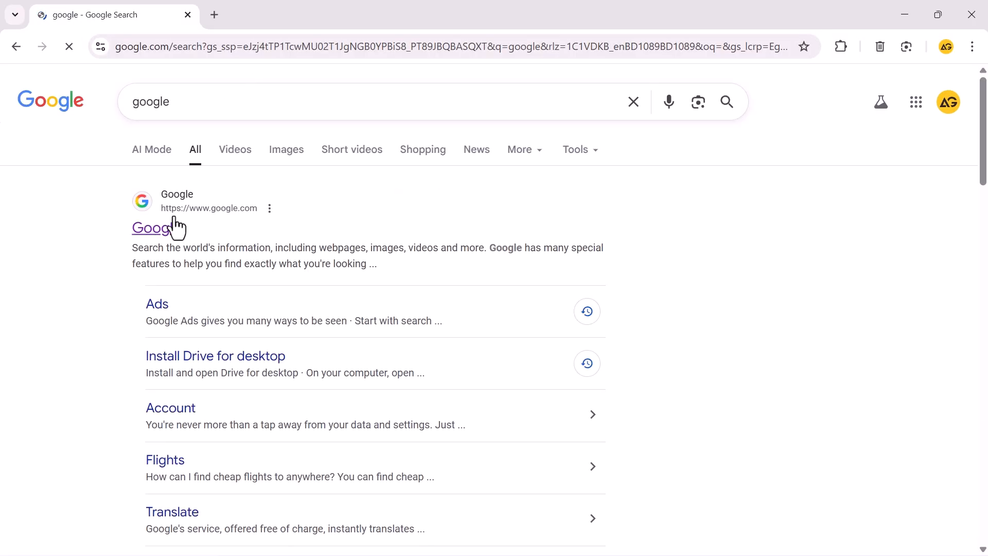
left_click(175, 218)
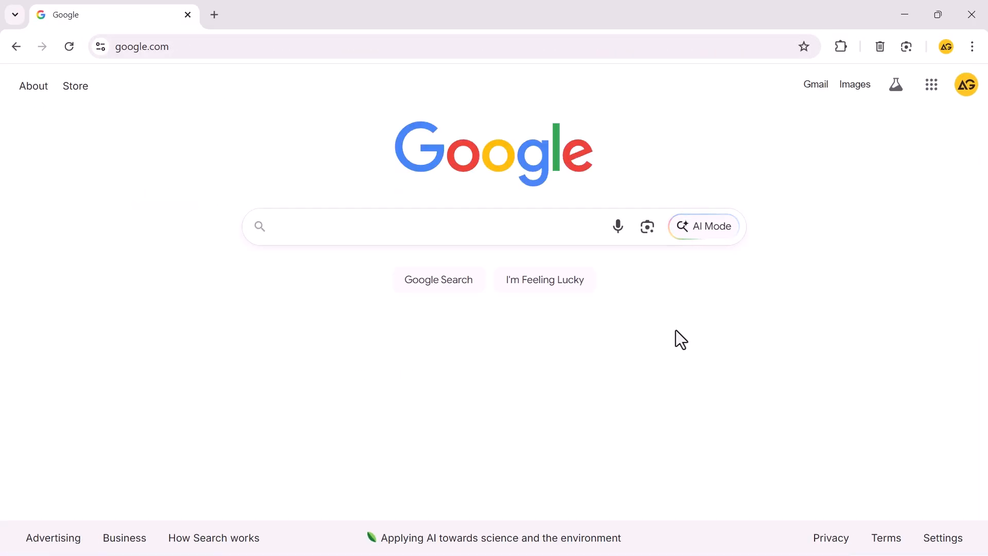
left_click(215, 15)
type("y")
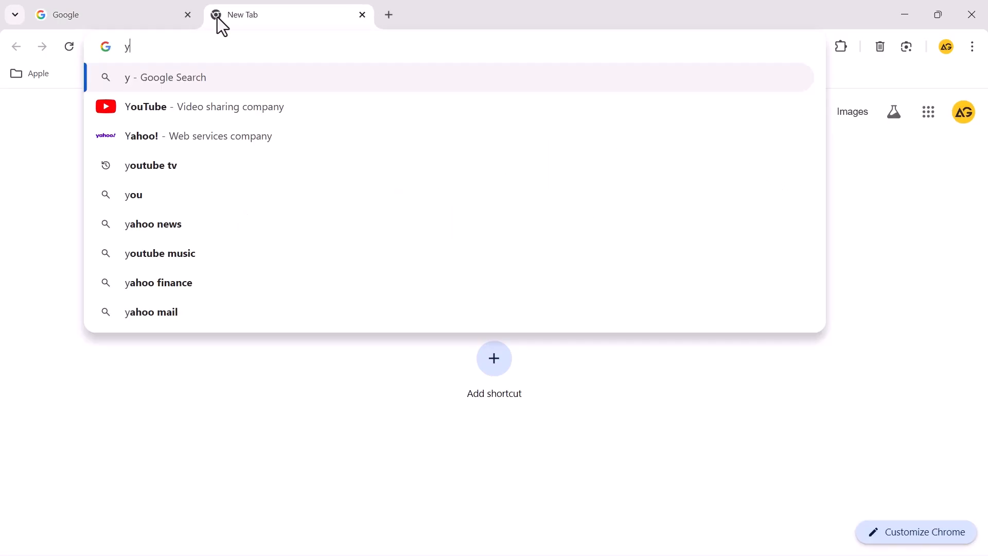
left_click(194, 107)
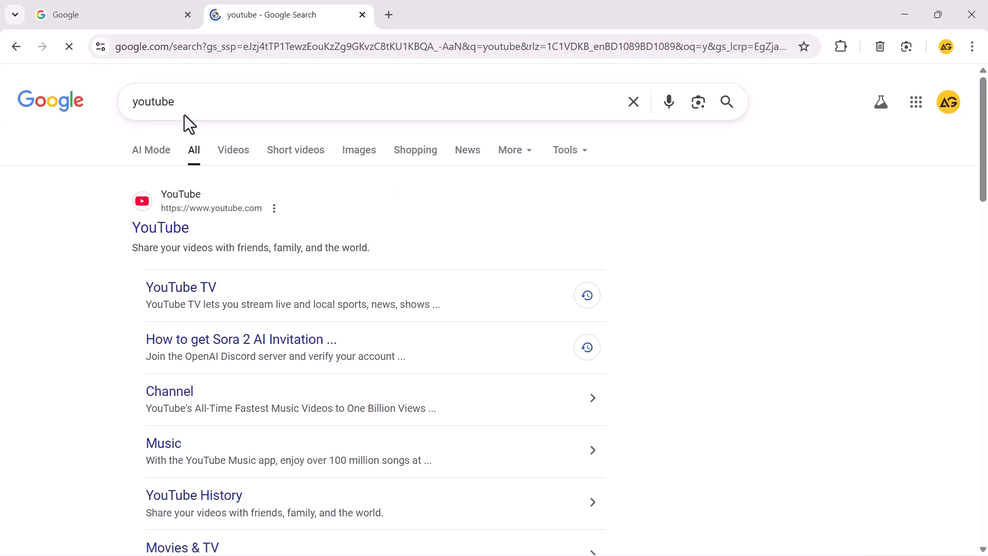
left_click(152, 236)
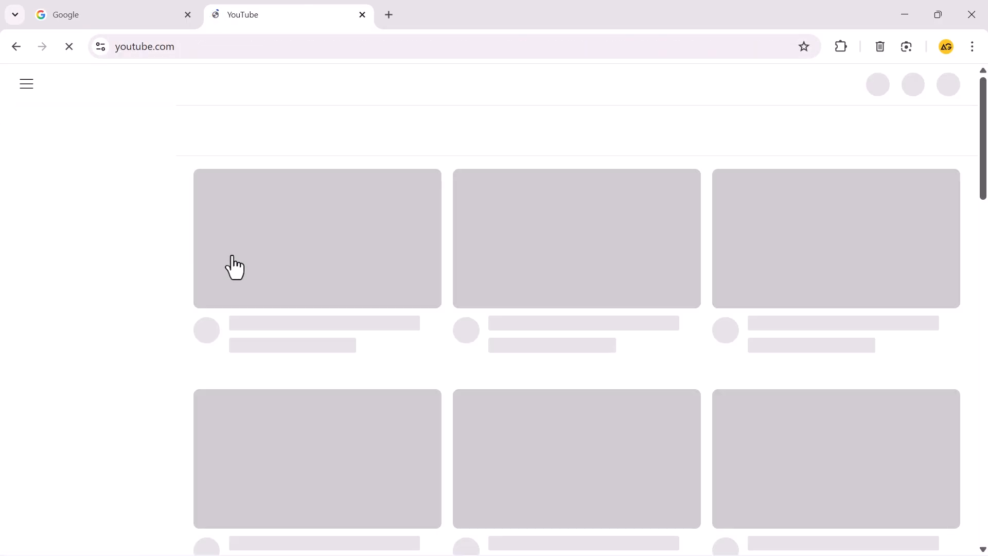